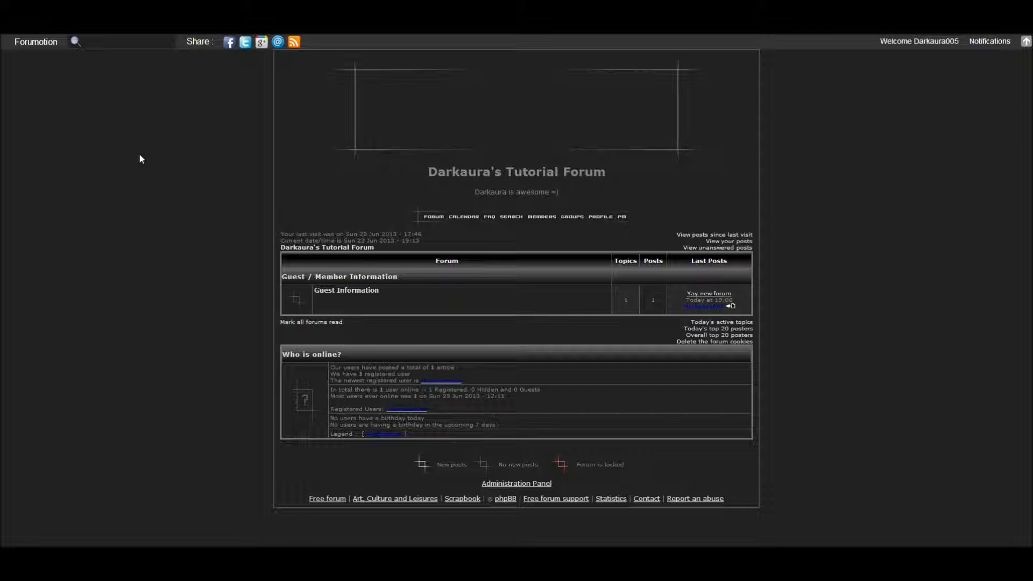
Step: Open the Categories and forums settings in the tutorial forum's administration panel
key(F5)
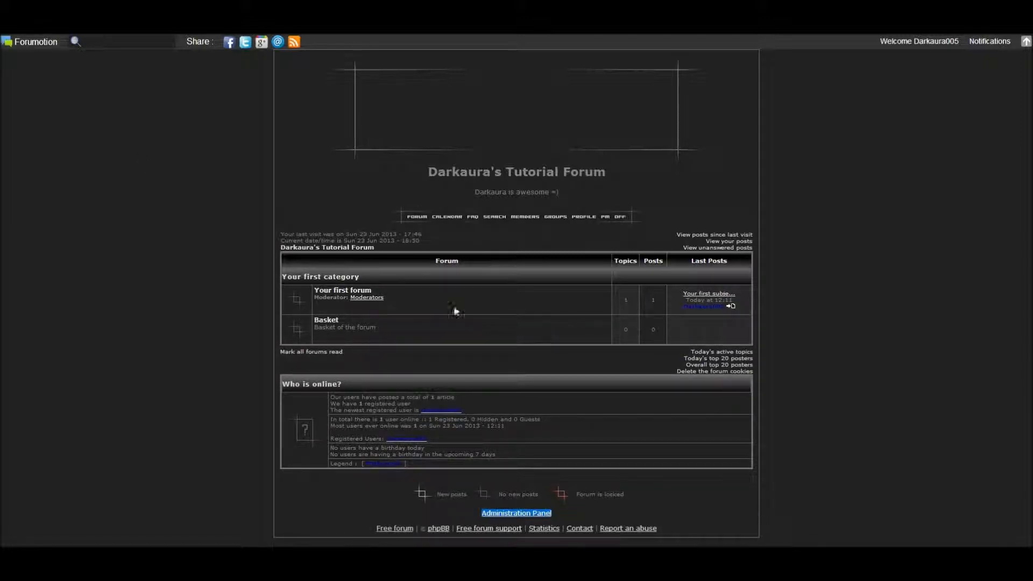
click(438, 229)
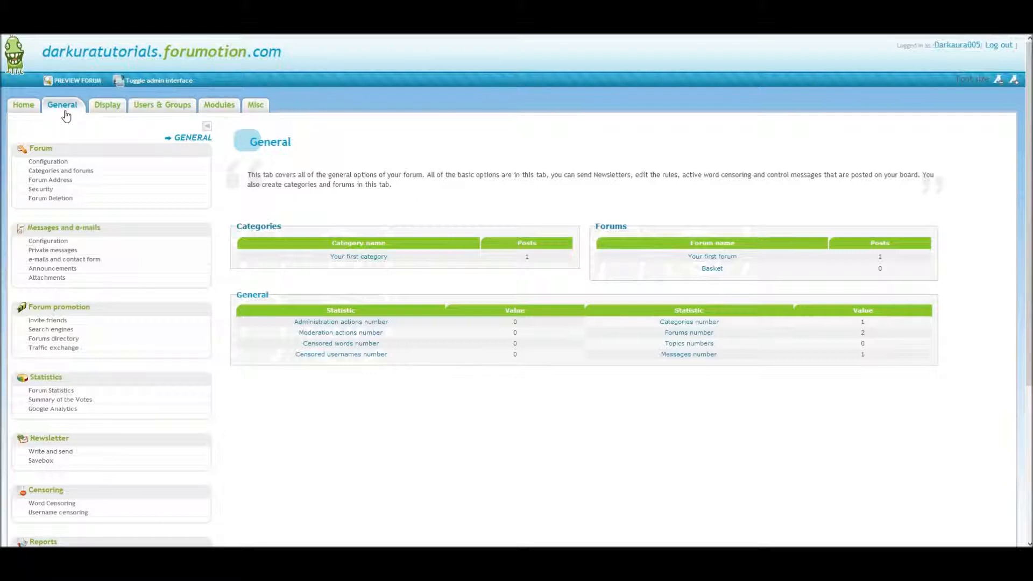
click(70, 171)
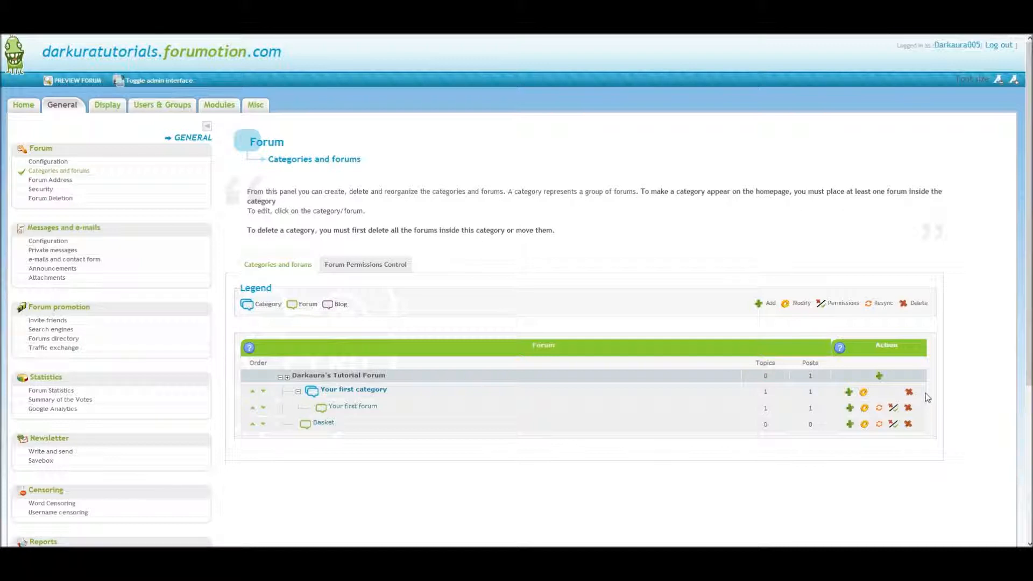
Step: Examine the add, modify, permissions, resync and delete actions available for each category and forum
mouse_move(834, 374)
mouse_down()
mouse_move(906, 424)
mouse_move(904, 409)
mouse_move(840, 375)
mouse_up()
drag(842, 393, 853, 396)
click(854, 462)
drag(872, 394, 862, 397)
click(871, 475)
drag(897, 403, 889, 410)
click(899, 468)
click(909, 392)
click(928, 386)
Step: Examine how Your first category, Your first forum and Basket are nested in the forum tree
drag(380, 410, 330, 408)
drag(314, 412, 326, 411)
click(362, 479)
drag(399, 394, 318, 392)
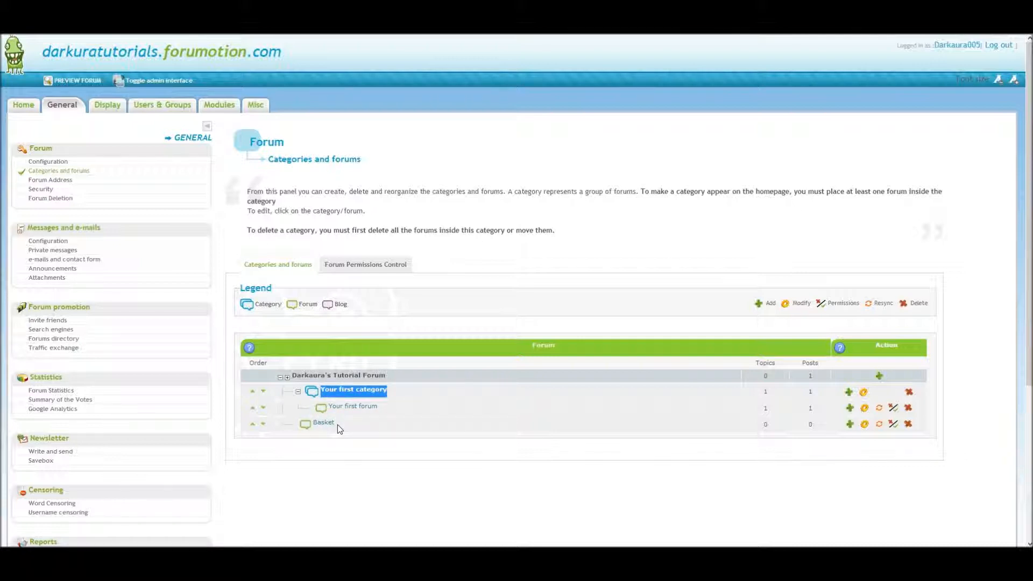
drag(314, 415, 303, 411)
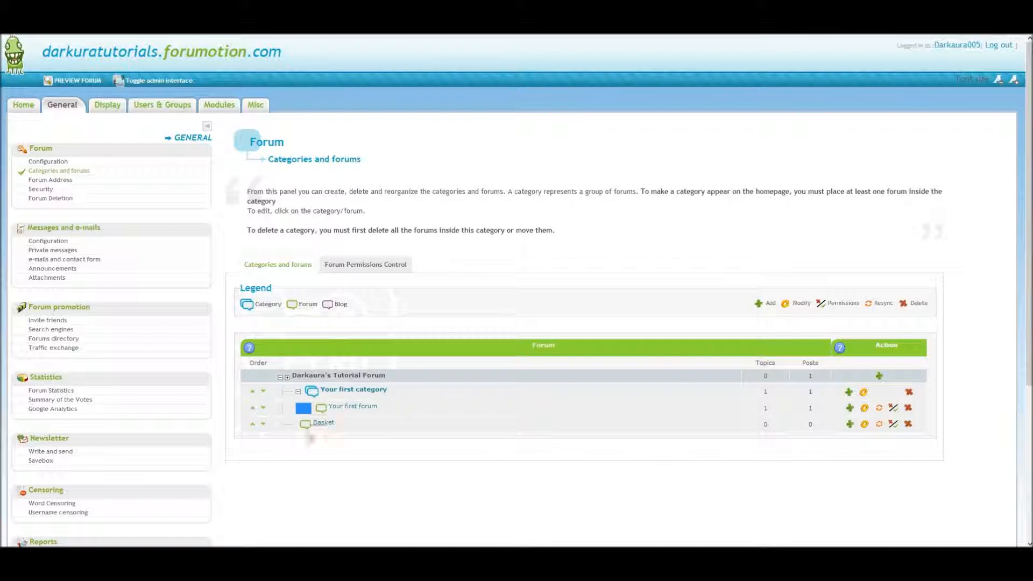
click(318, 468)
drag(303, 393, 307, 392)
click(305, 393)
drag(303, 393, 320, 392)
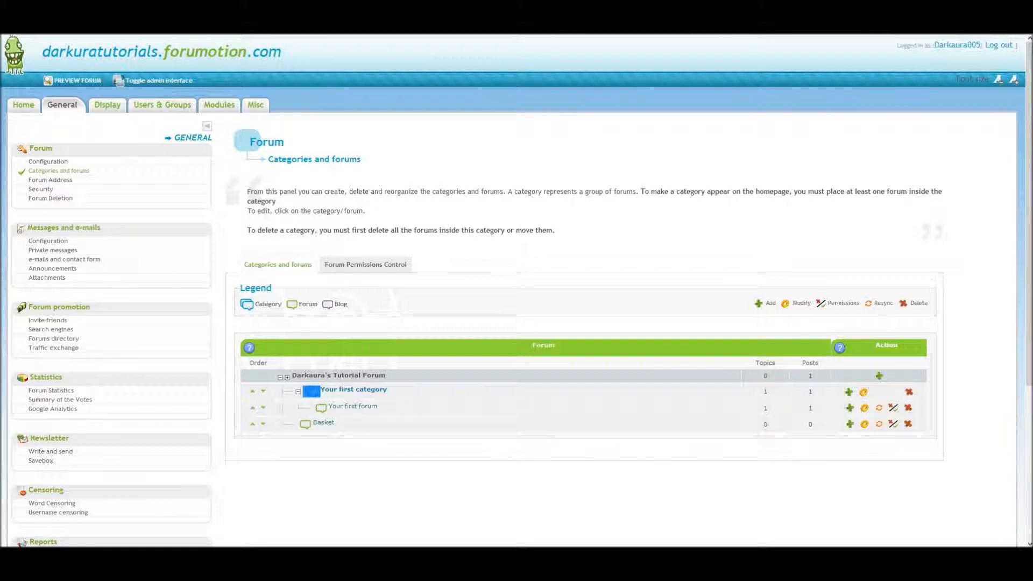
click(325, 503)
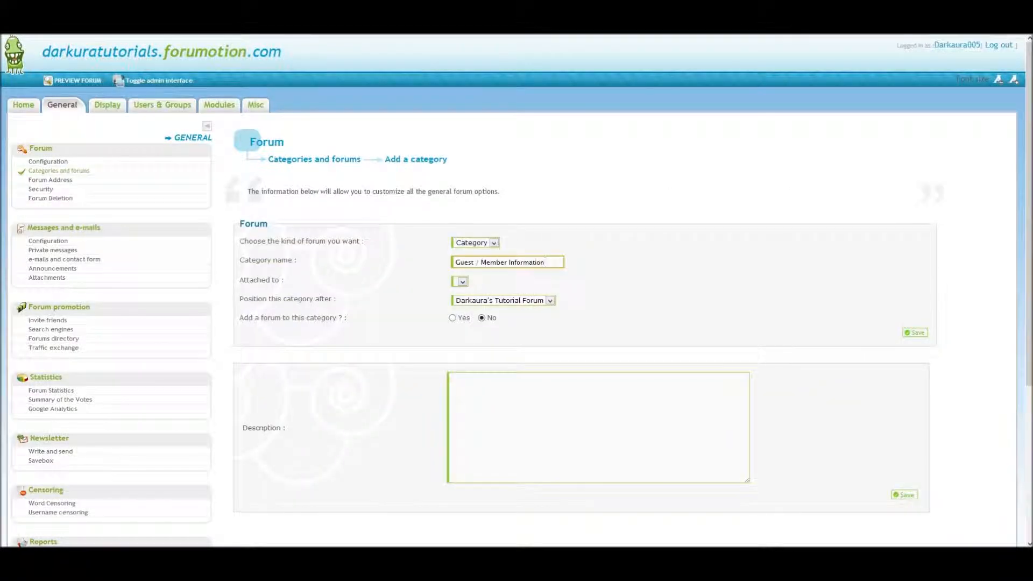
Step: Save the new category named Guest / Member Information with no forum added, and return to the forum administration list
click(494, 243)
drag(545, 262, 454, 262)
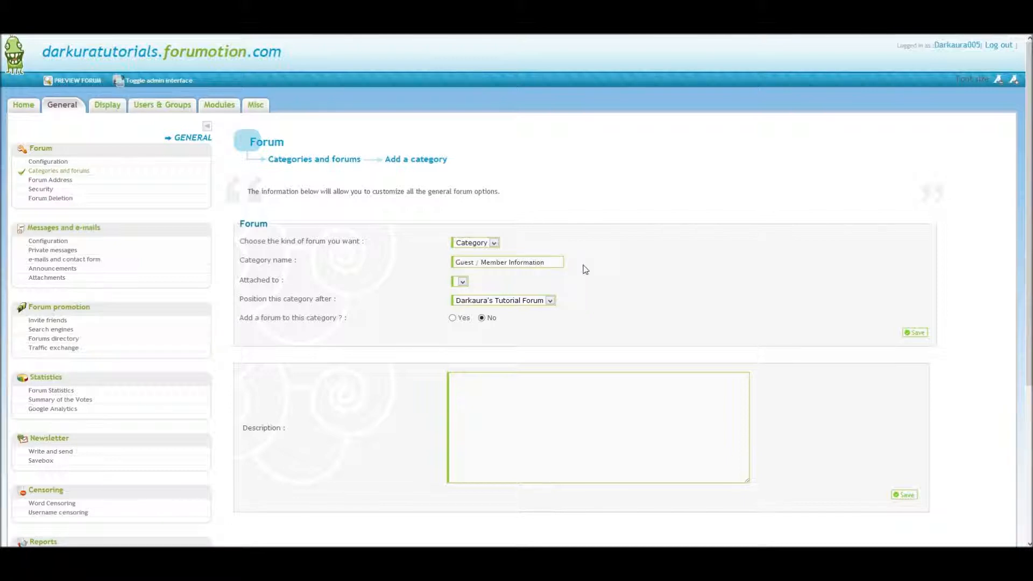
drag(285, 280, 238, 281)
drag(239, 318, 338, 318)
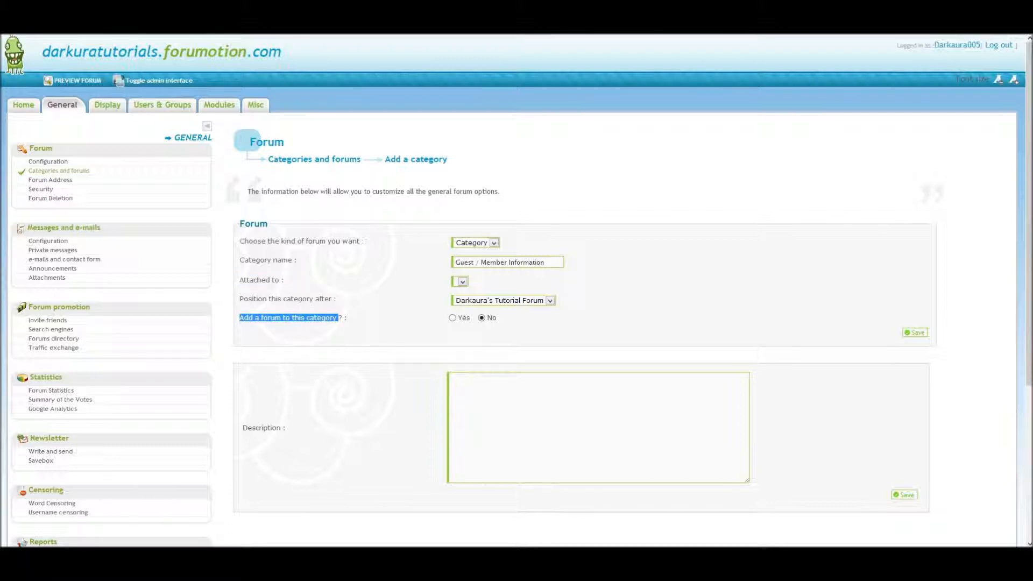
click(501, 318)
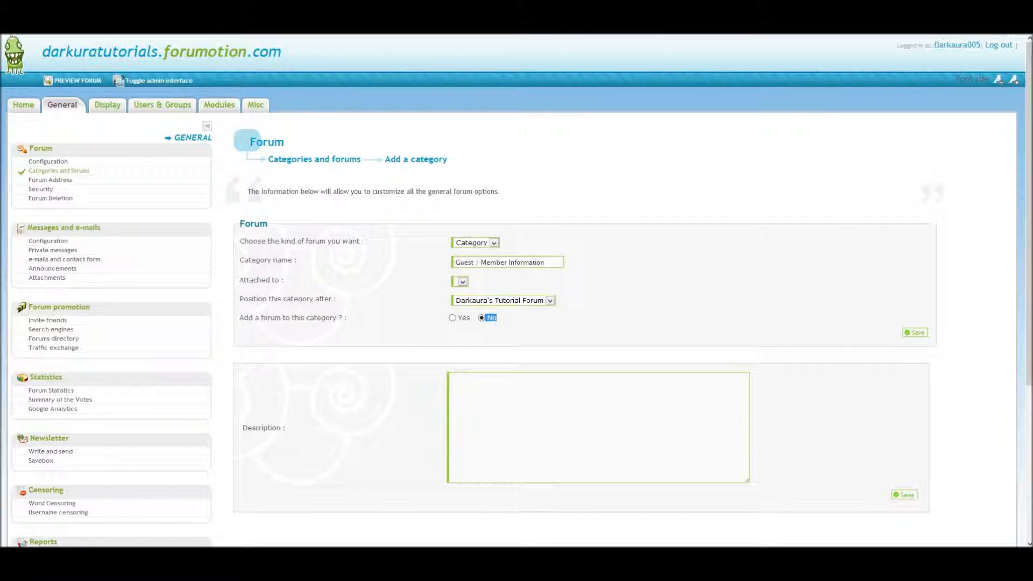
click(735, 323)
drag(242, 428, 286, 428)
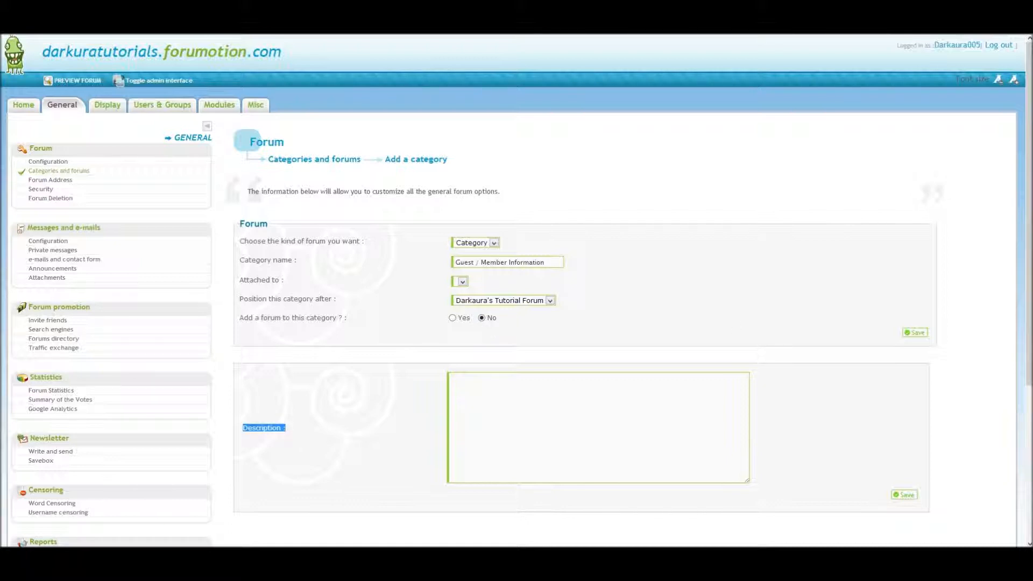
click(908, 334)
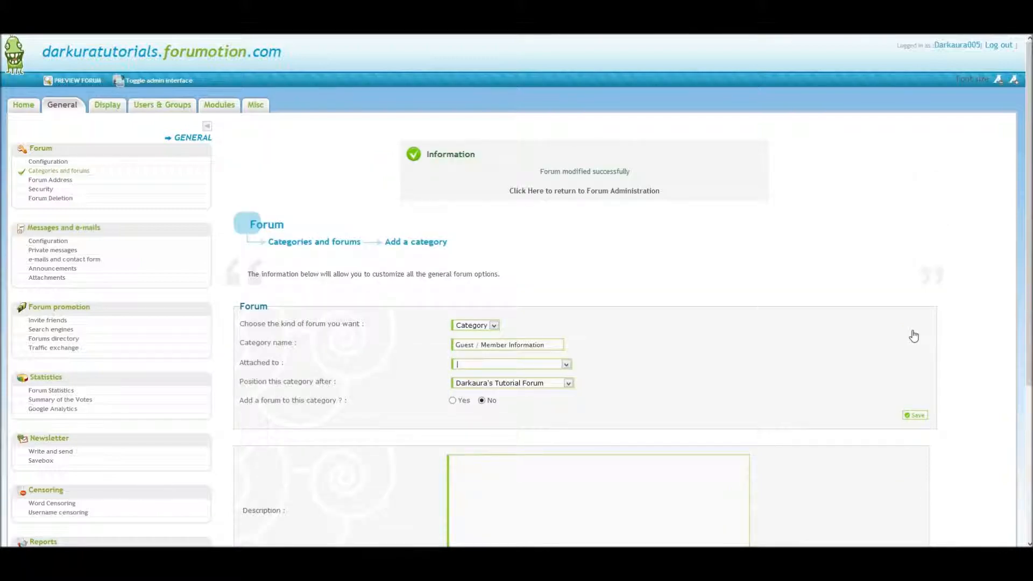
click(531, 192)
Step: Add an unlocked forum named Guest Information inside the Guest / Member Information category, using preset permissions
scroll(518, 319, down, 2)
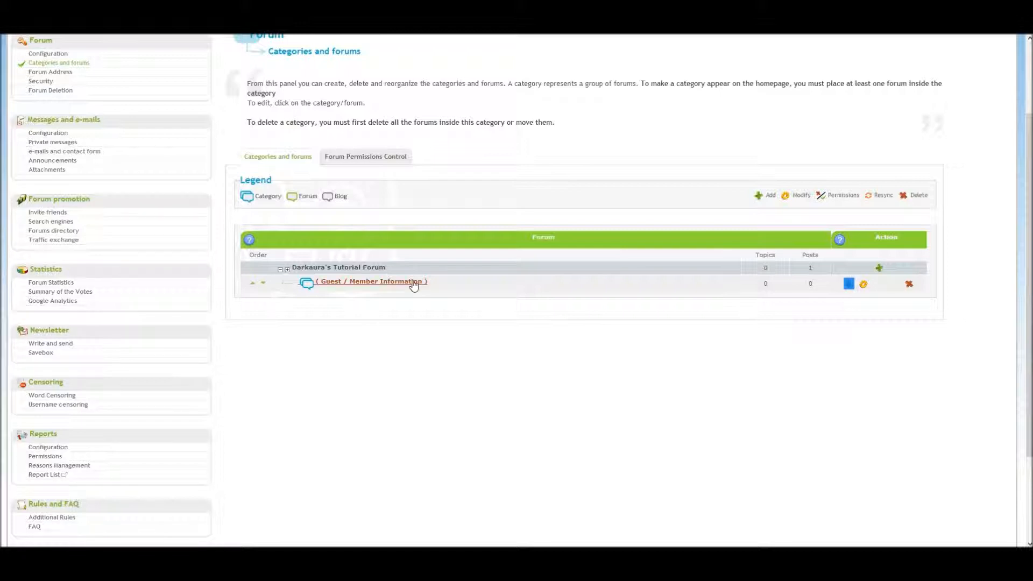
click(849, 284)
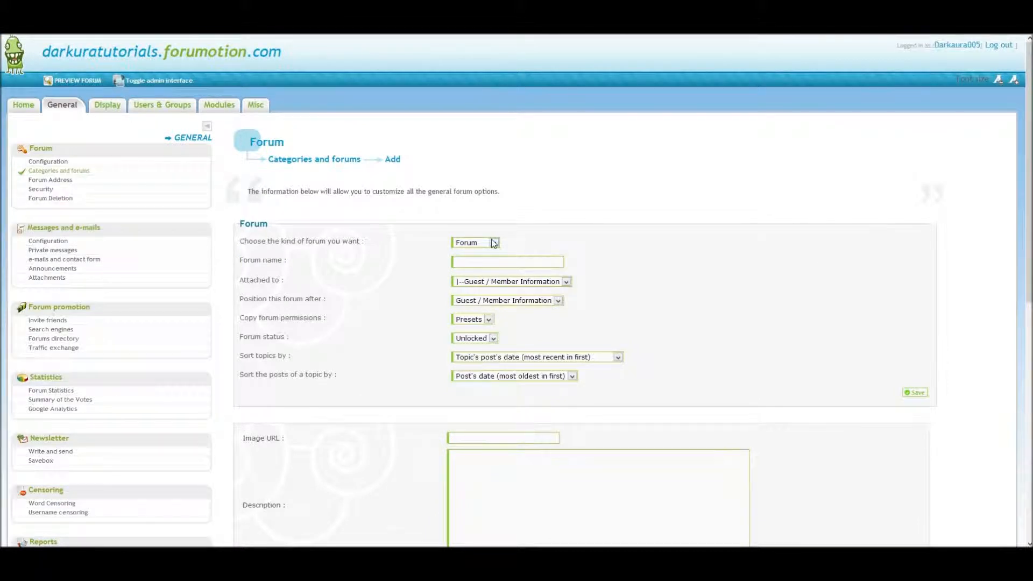
click(496, 262)
text(Guest Information)
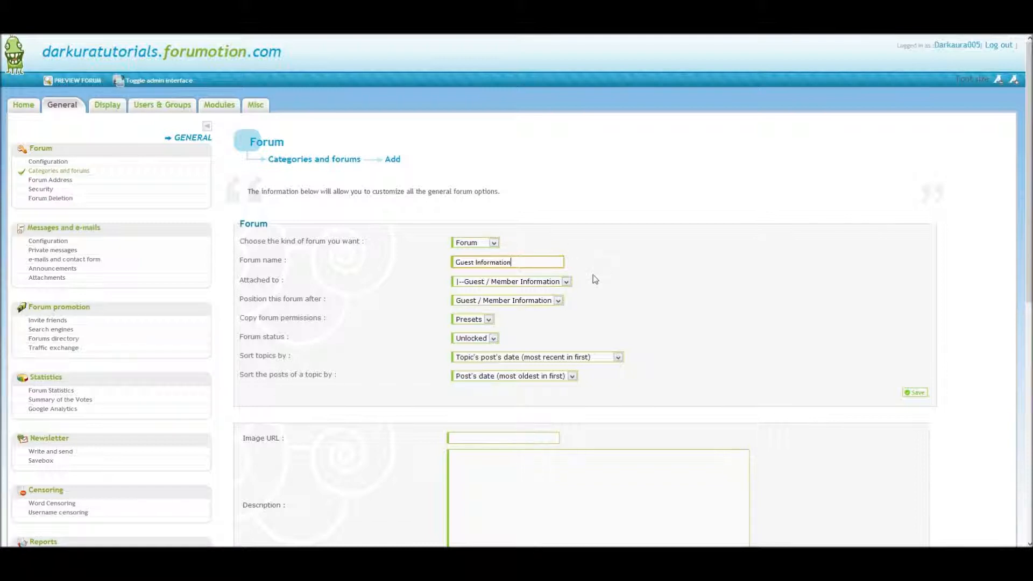
drag(511, 263, 453, 262)
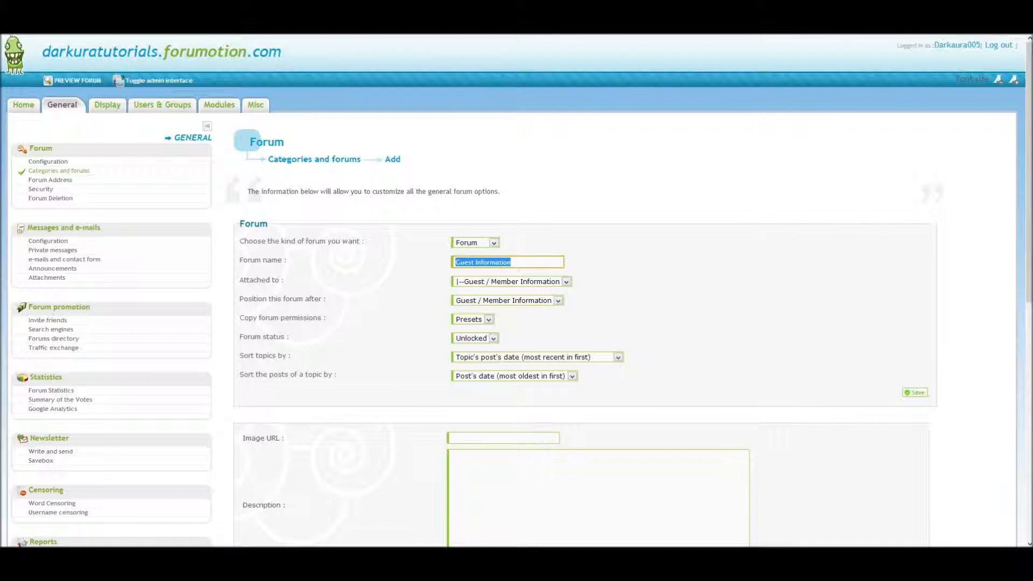
drag(239, 280, 323, 299)
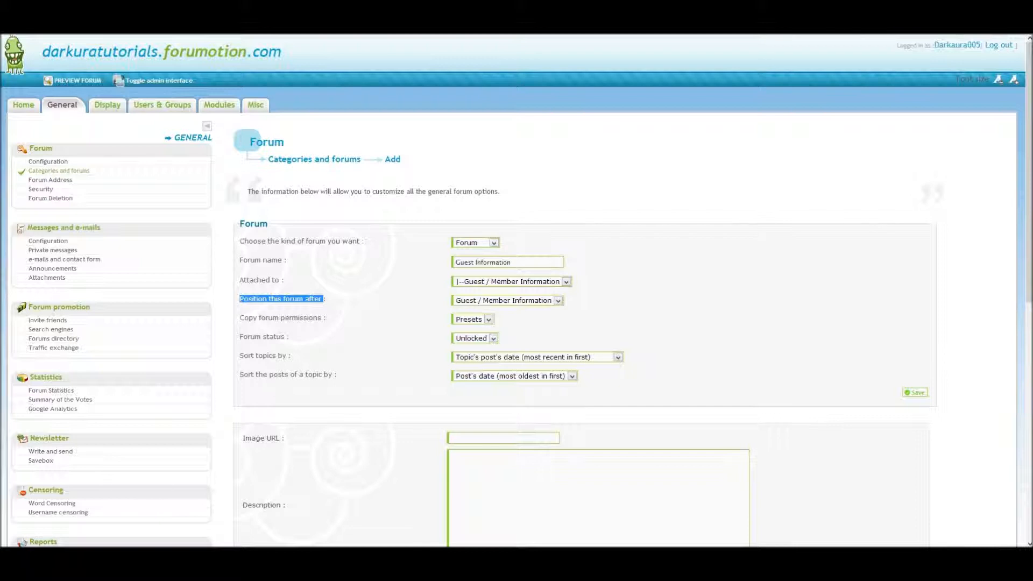
drag(240, 319, 301, 338)
click(777, 380)
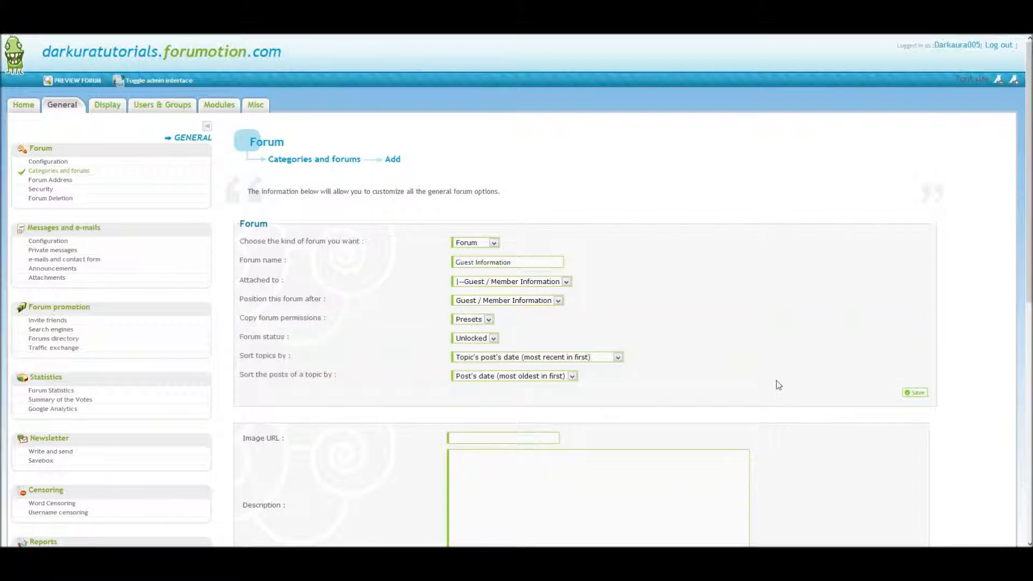
click(914, 392)
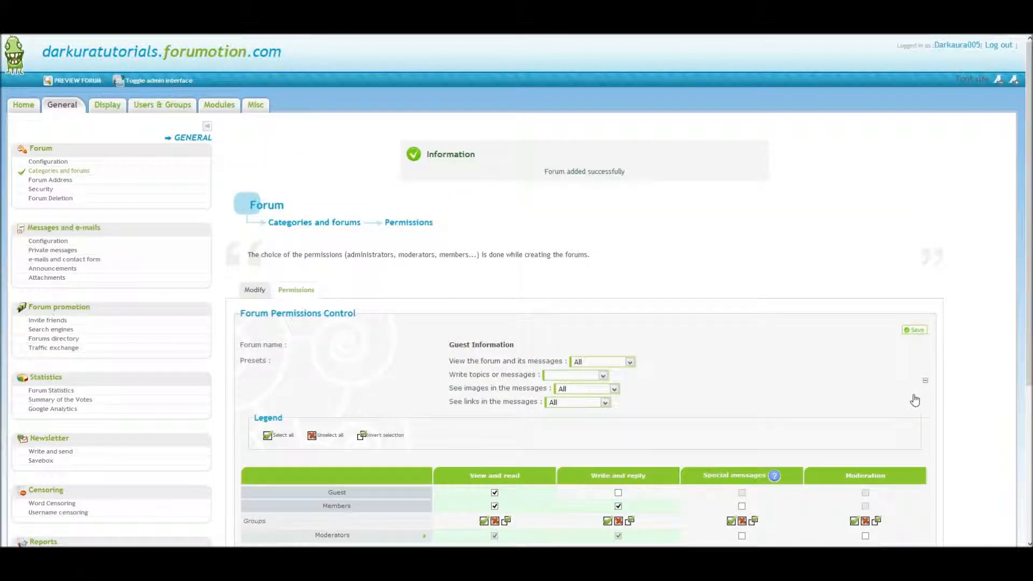
Step: Review and save the Guest Information forum's permissions, keeping viewing, images and links open to All, and return to the forum list
scroll(915, 400, down, 2)
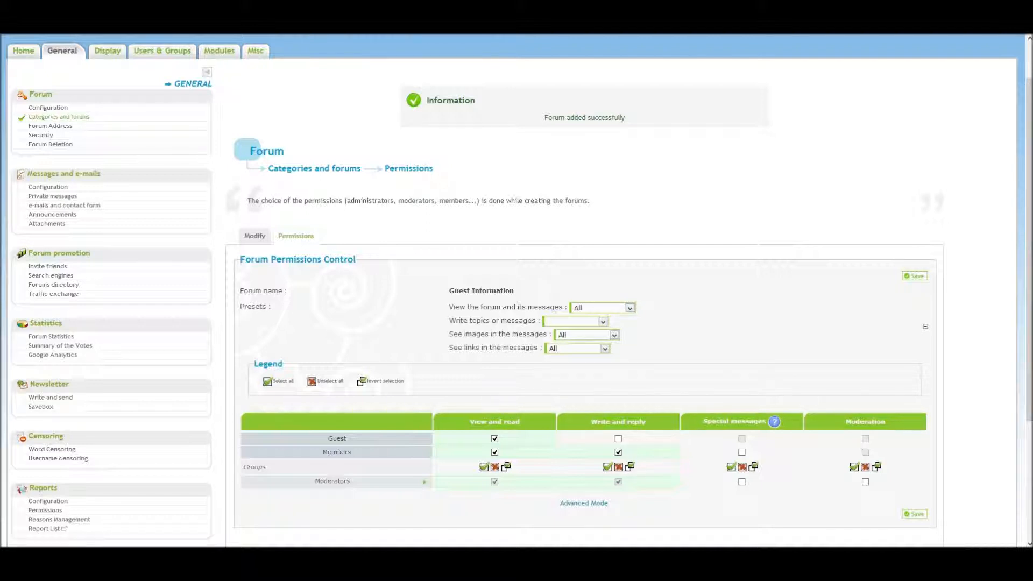
drag(449, 307, 565, 307)
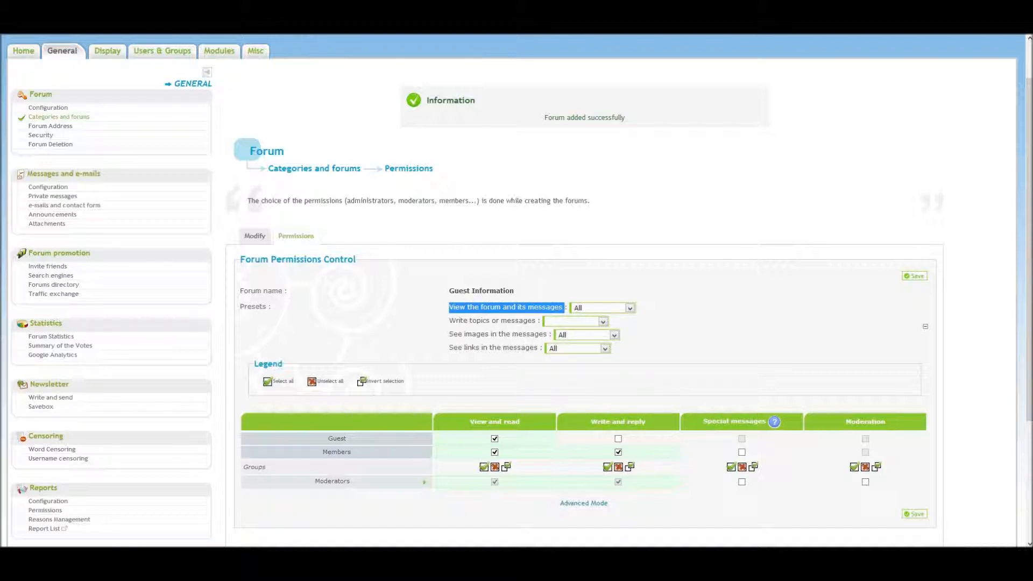
drag(448, 320, 539, 321)
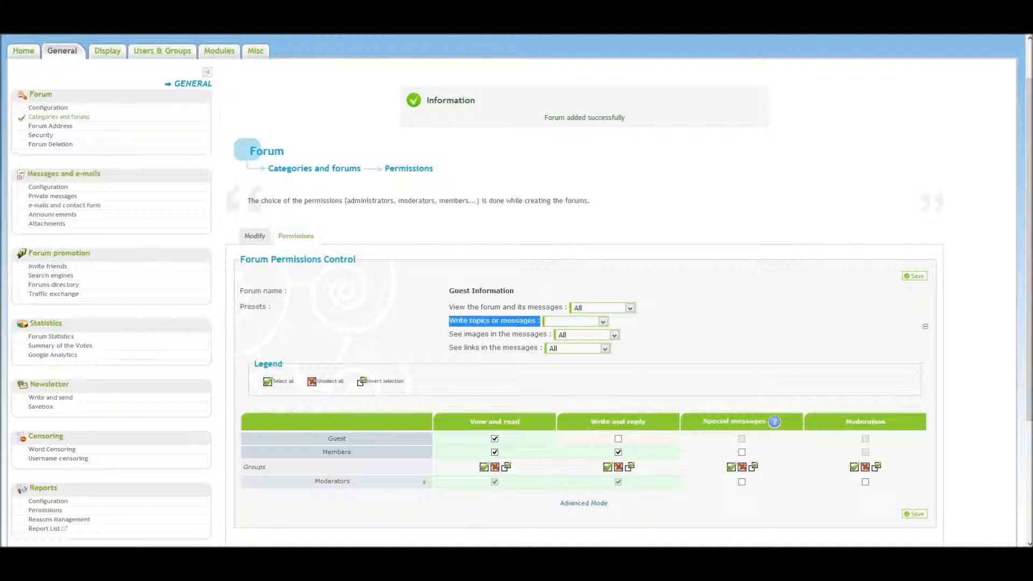
drag(449, 334, 547, 335)
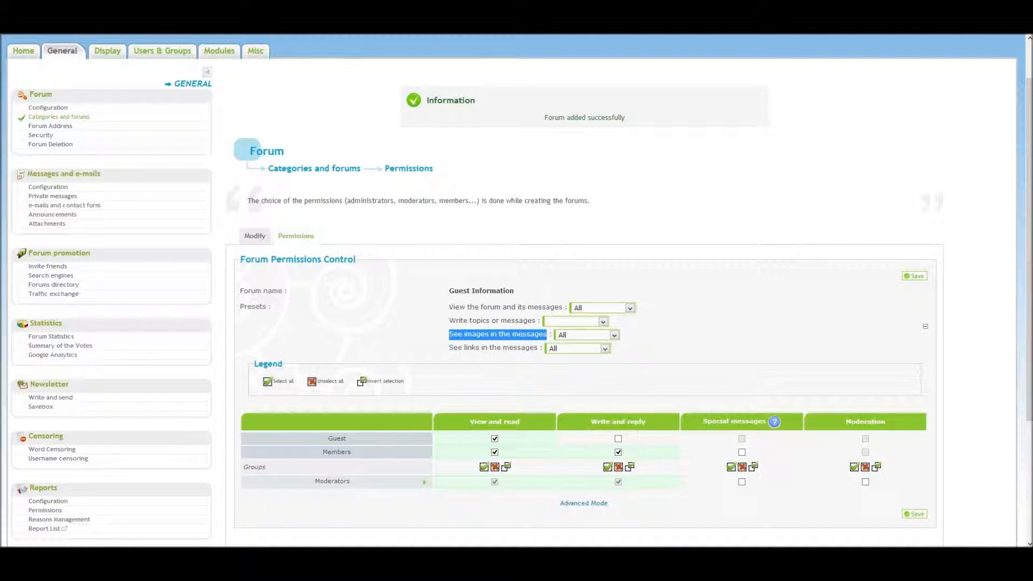
drag(449, 348, 542, 348)
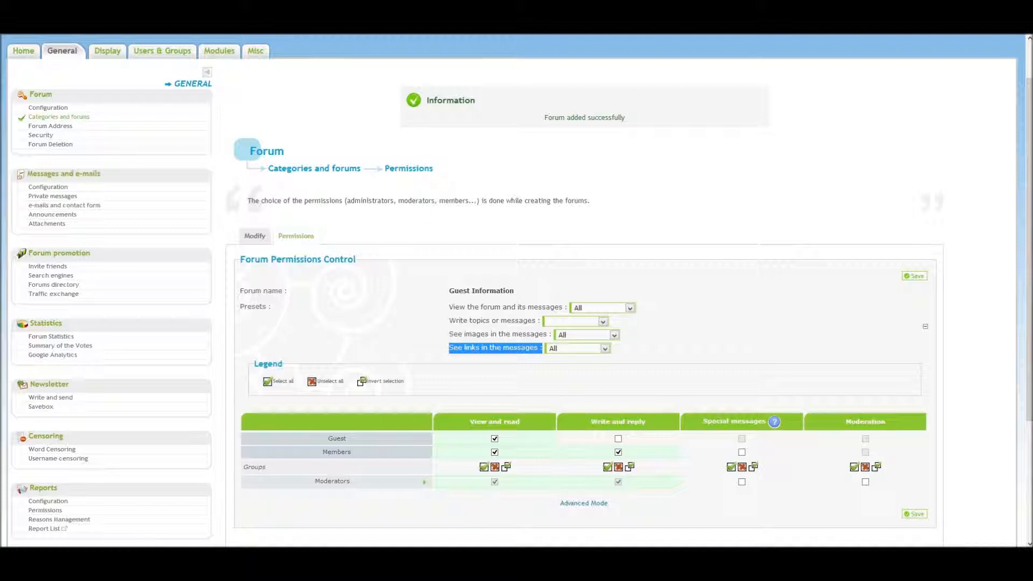
drag(243, 404, 896, 486)
click(896, 493)
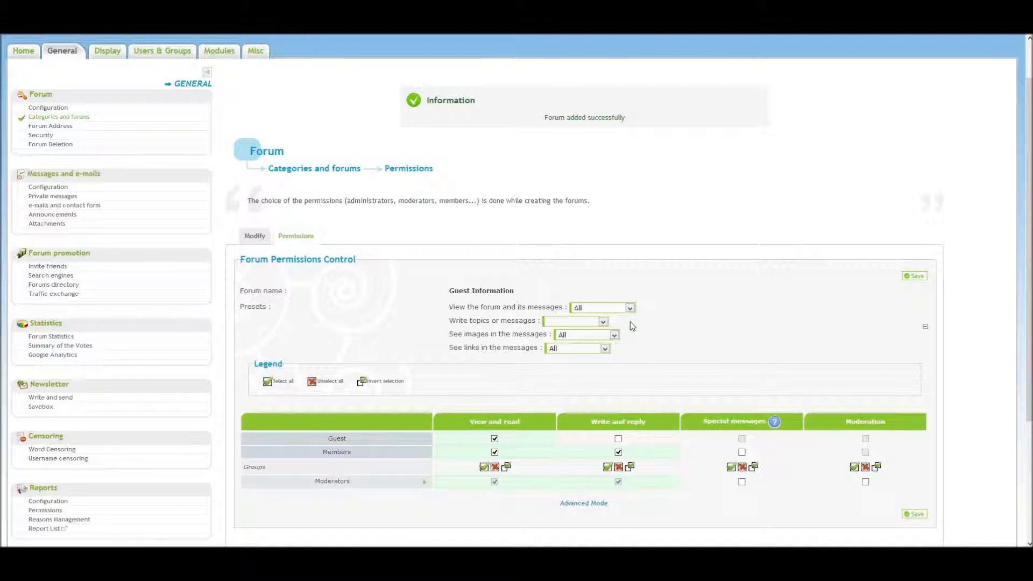
click(914, 276)
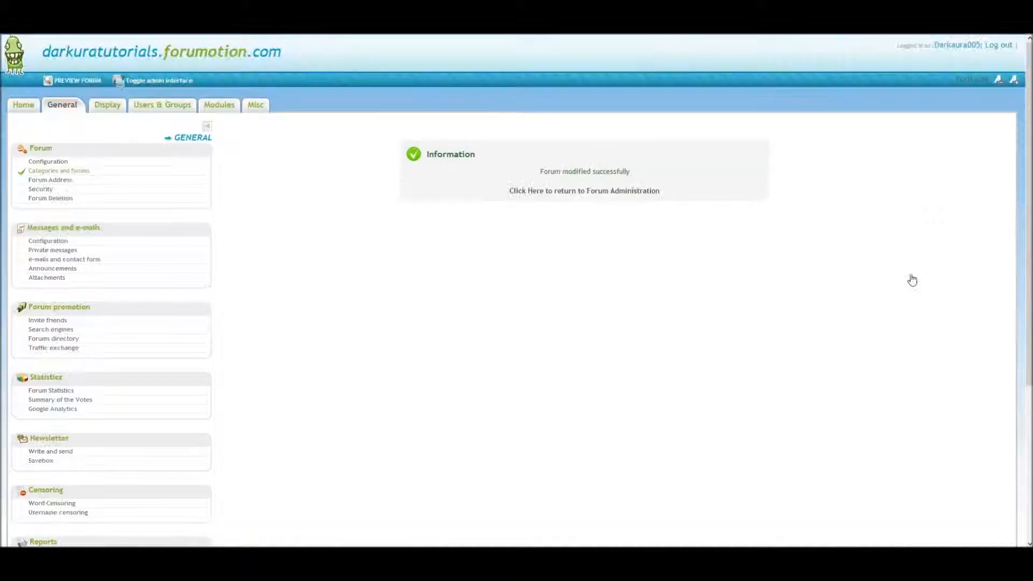
click(546, 191)
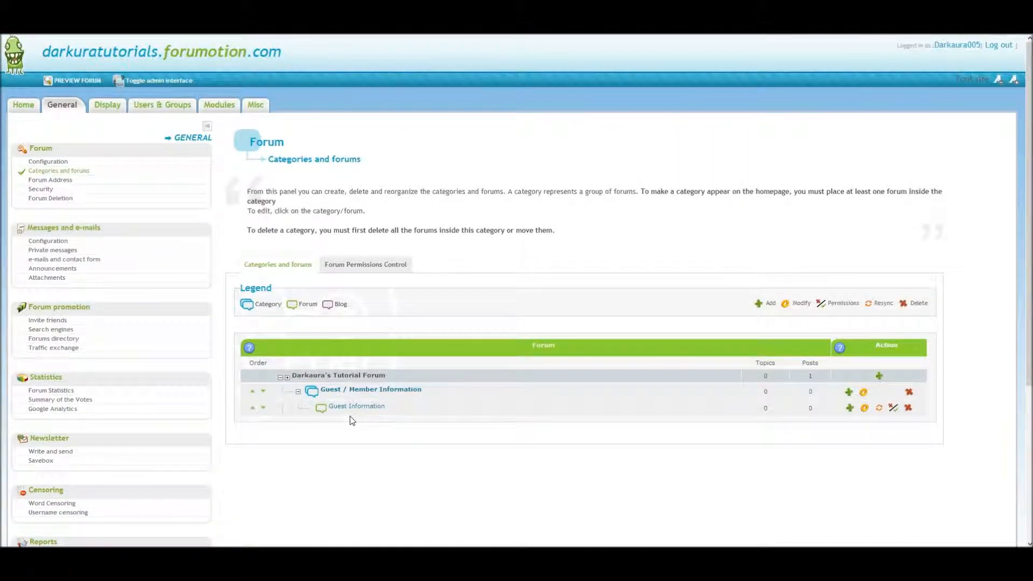
drag(387, 412, 328, 407)
click(405, 439)
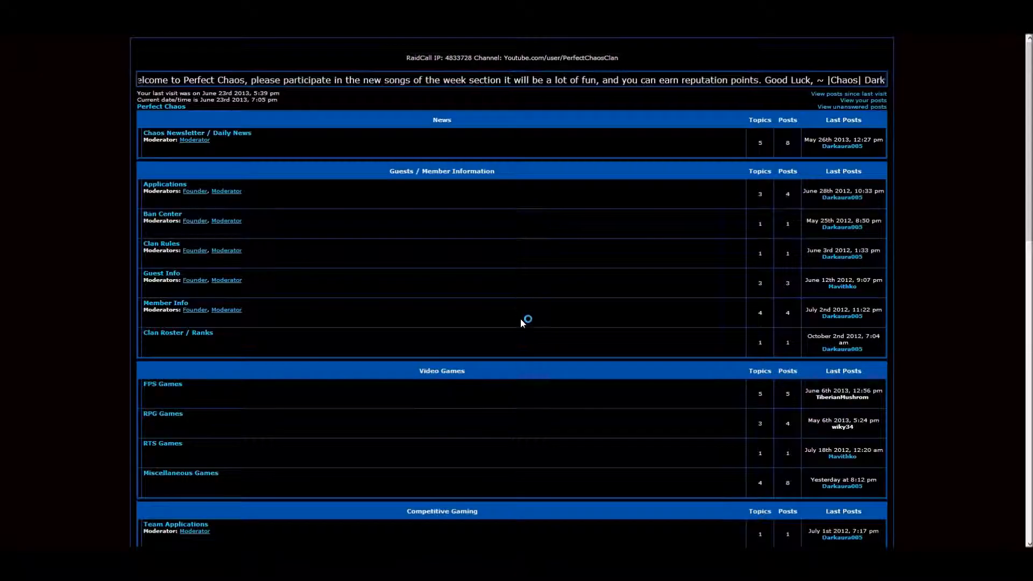
Step: Re-authenticate for the Perfect Chaos forum's administration panel and open its Categories and forums settings
scroll(521, 319, down, 15)
click(512, 514)
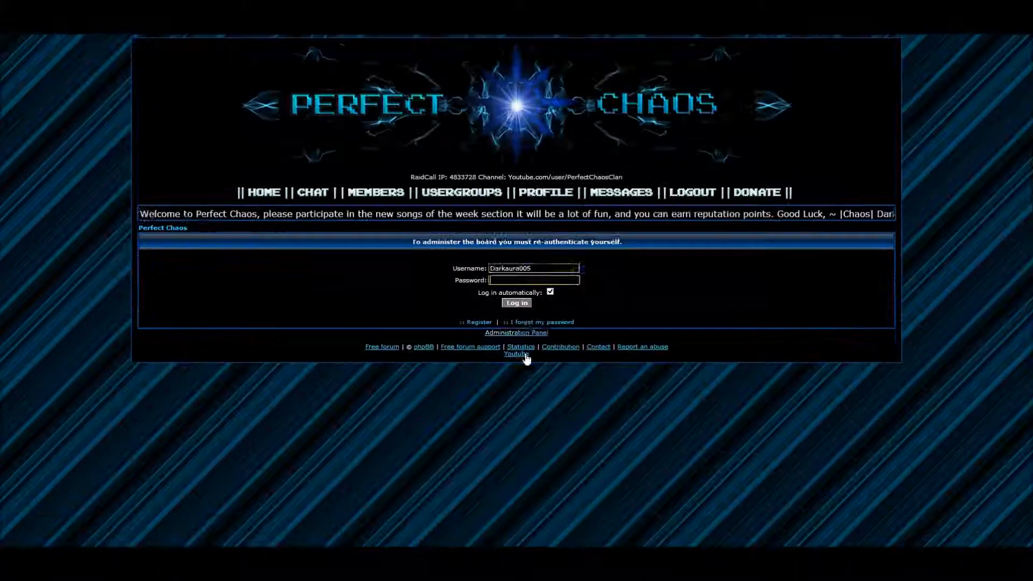
click(523, 303)
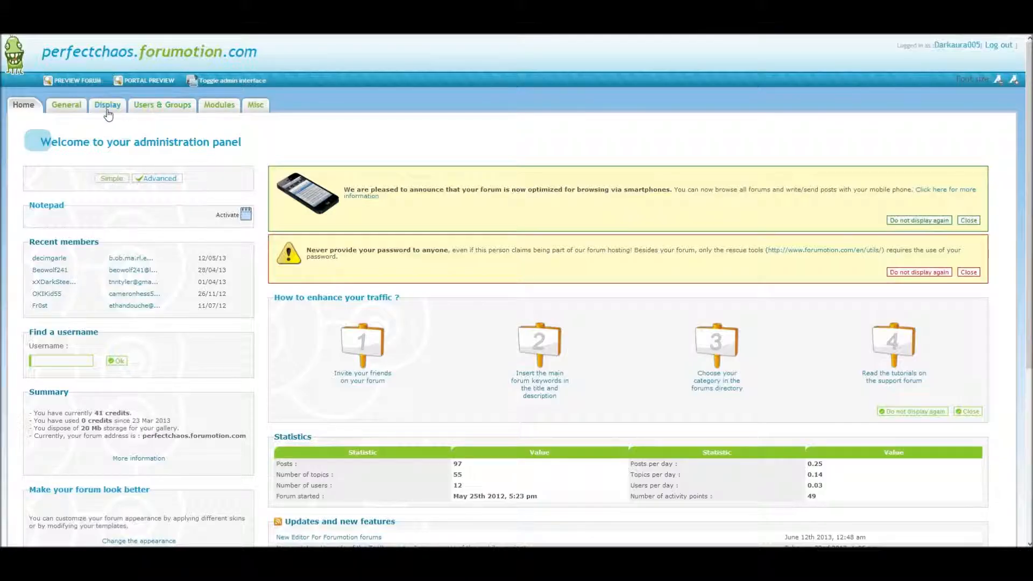
click(63, 106)
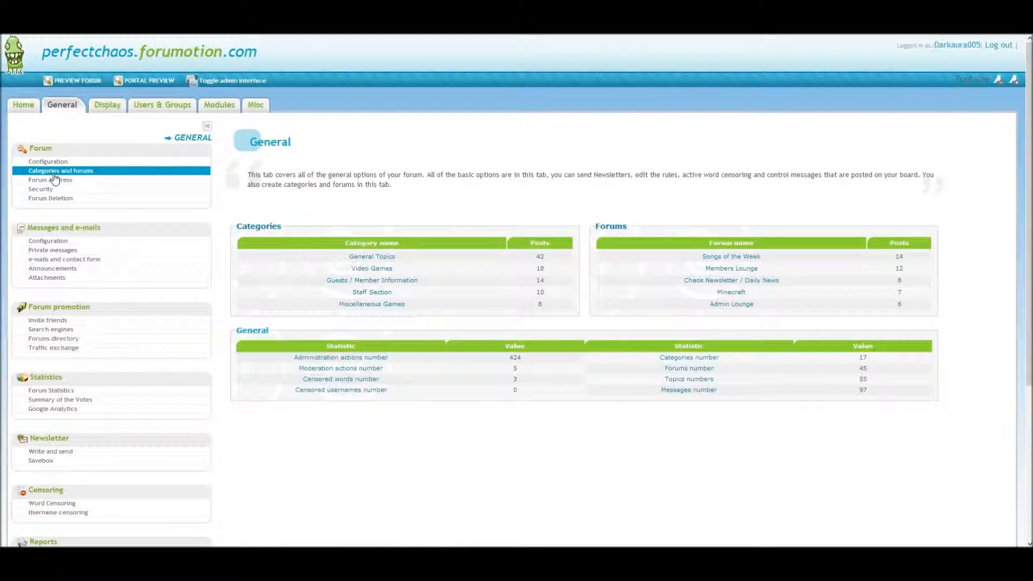
click(54, 173)
Step: Examine how the Perfect Chaos categories, subcategories and forums are nested, down to the Video Games section
scroll(561, 188, down, 4)
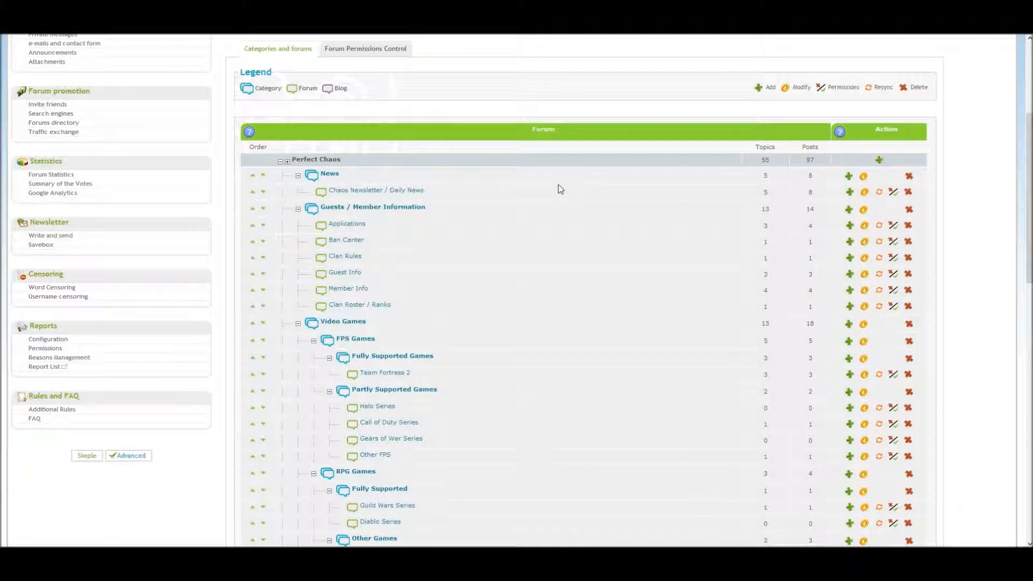
scroll(560, 188, down, 2)
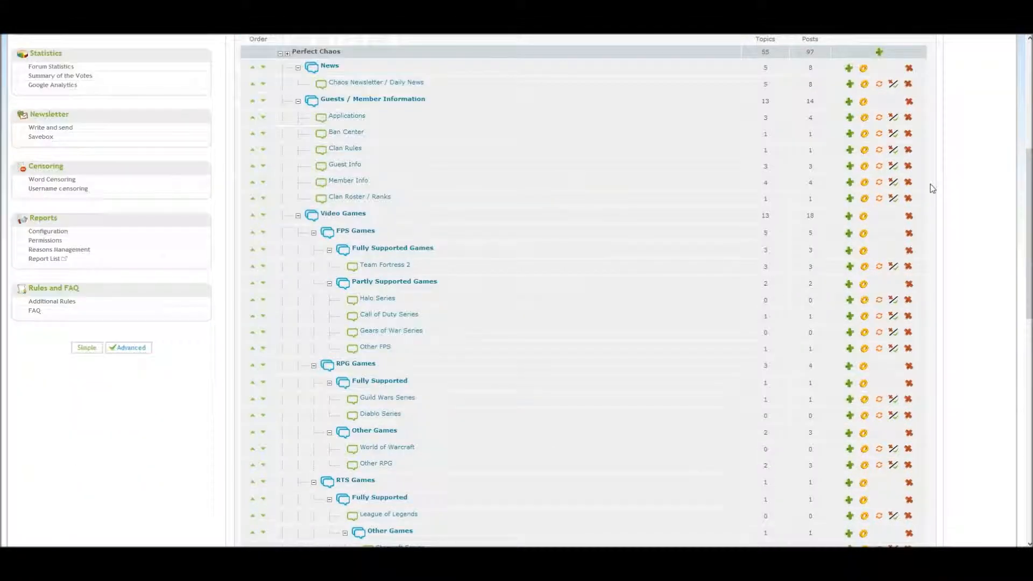
scroll(1029, 234, down, 1)
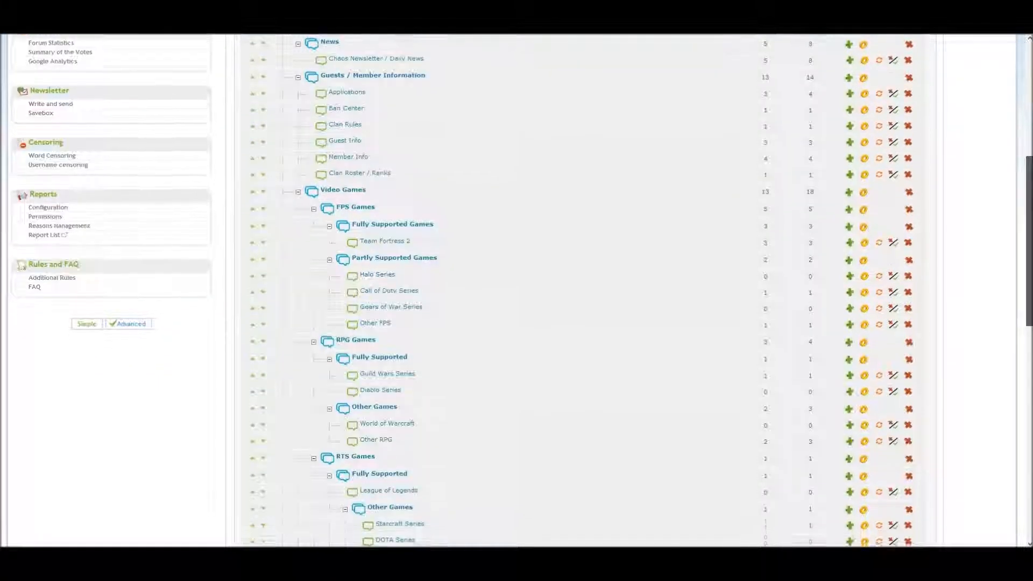
drag(1028, 244, 1029, 272)
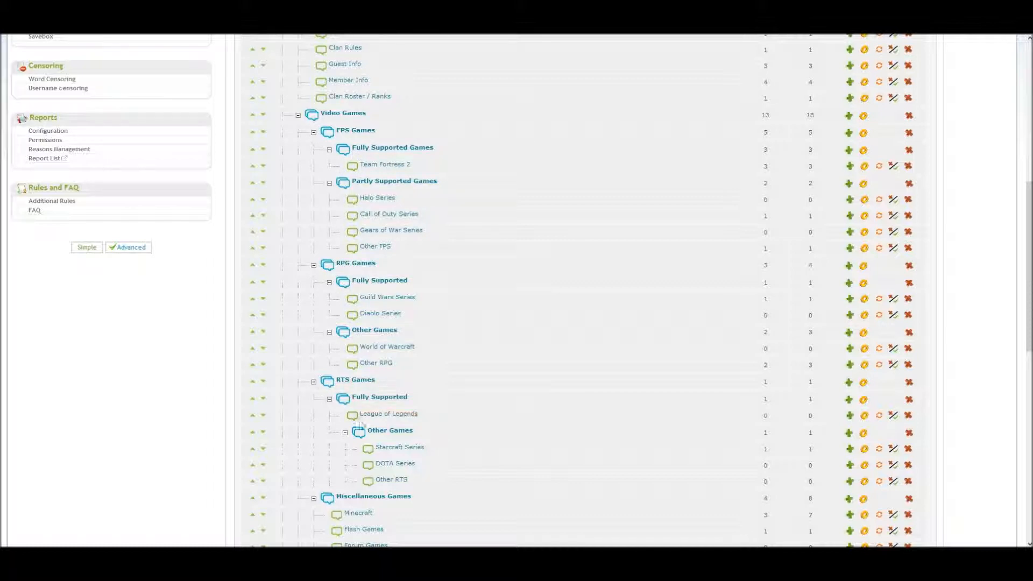
Step: Look over the Perfect Chaos forum structure, and check the Guest / Member Information category on the tutorial forum's index
scroll(535, 224, up, 7)
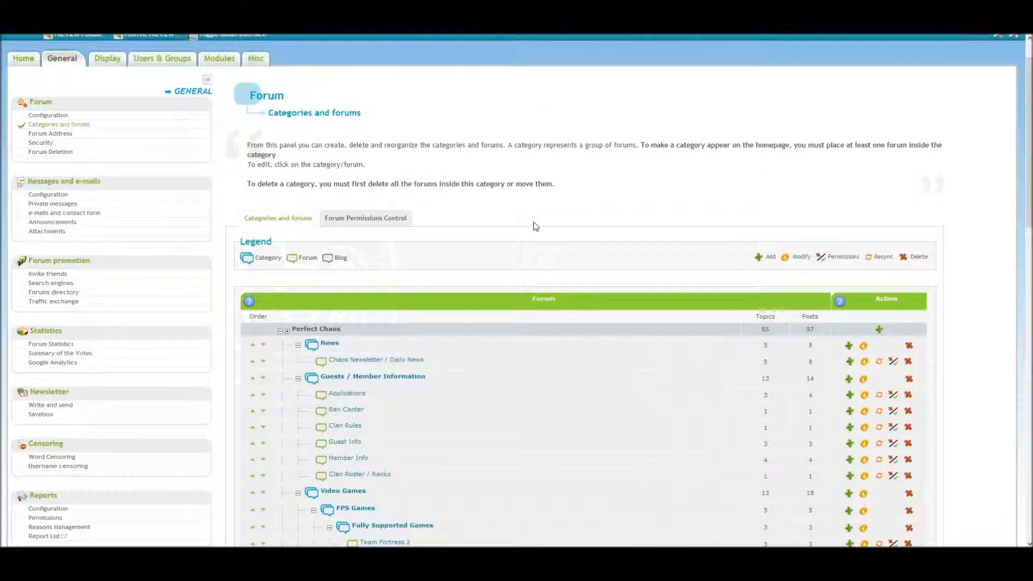
scroll(535, 226, down, 8)
scroll(535, 226, down, 10)
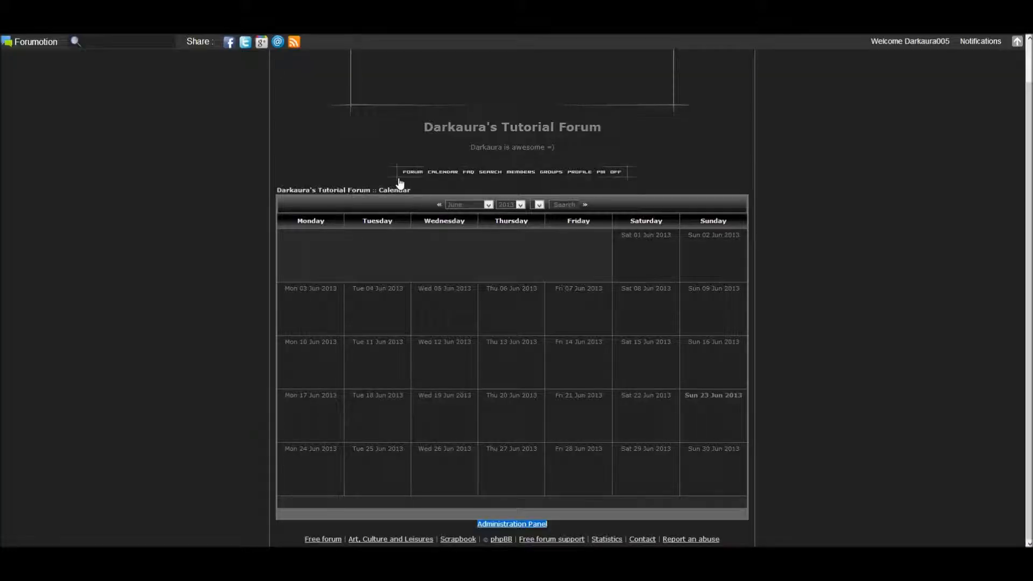
click(413, 171)
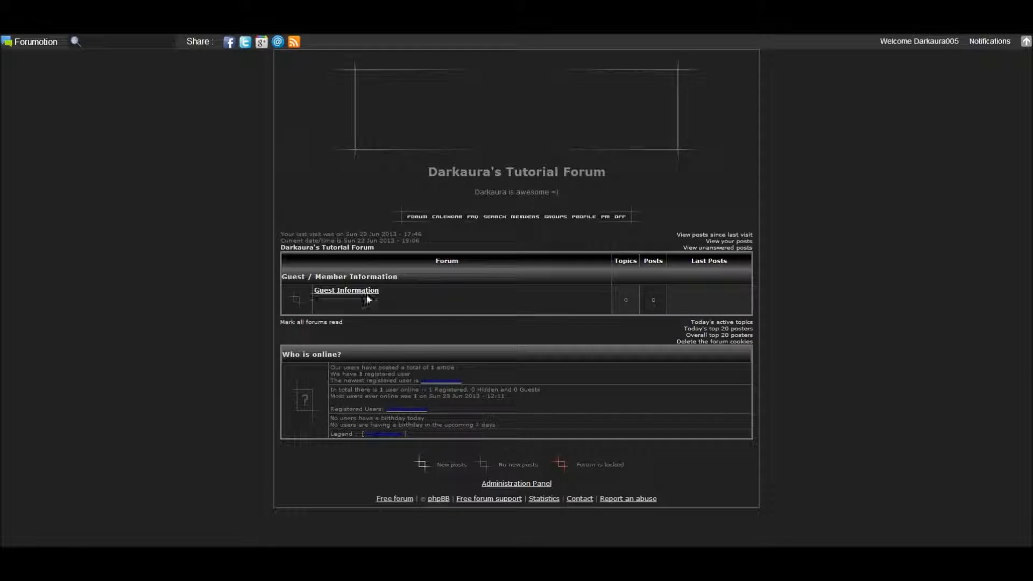
drag(383, 293, 280, 277)
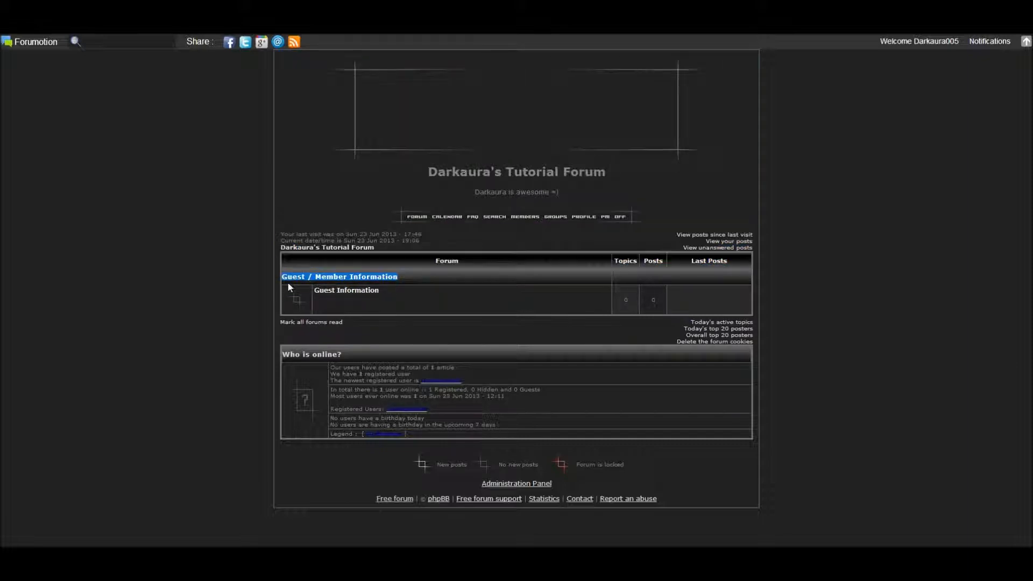
click(339, 303)
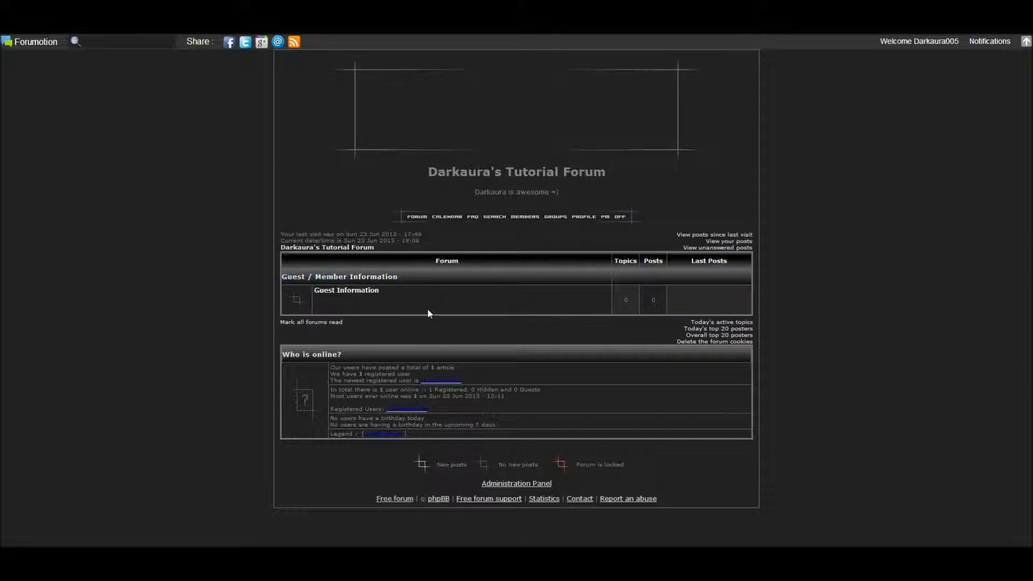
Step: Try to post a new topic titled "Yay" in the Guest Information forum with the message "New Forum Topic =)"
click(368, 293)
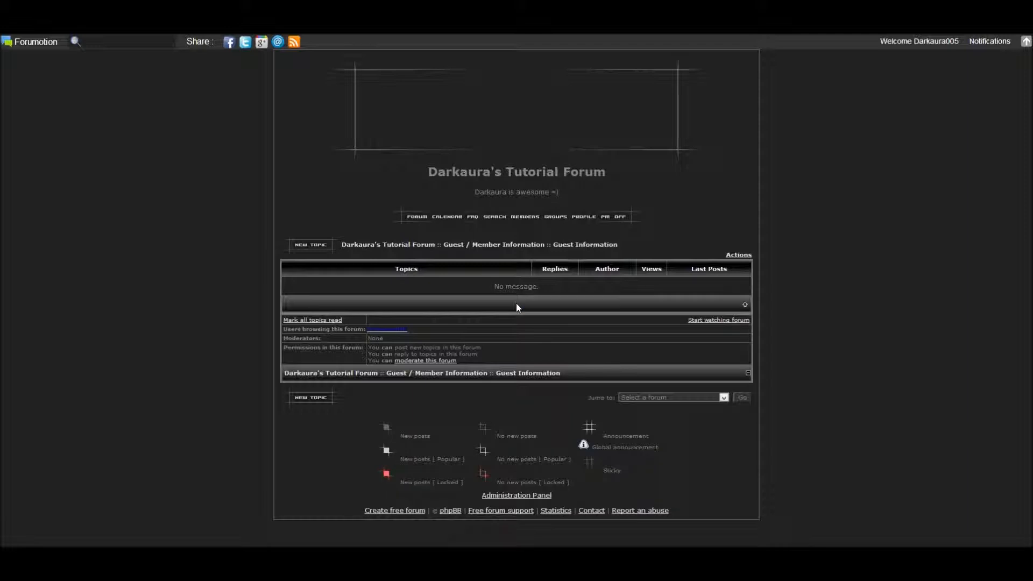
click(320, 394)
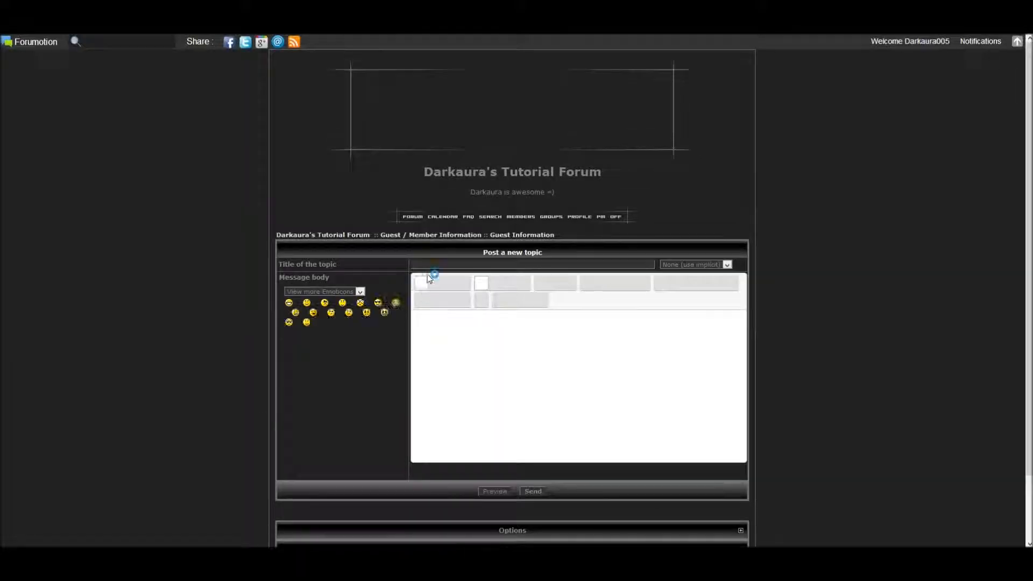
text(Yay)
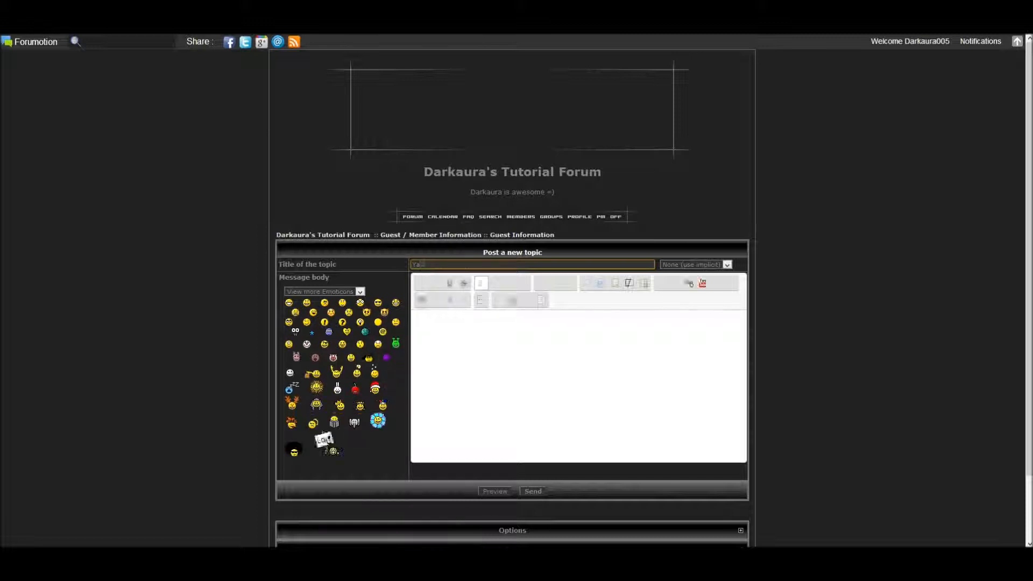
key(Tab)
text(New)
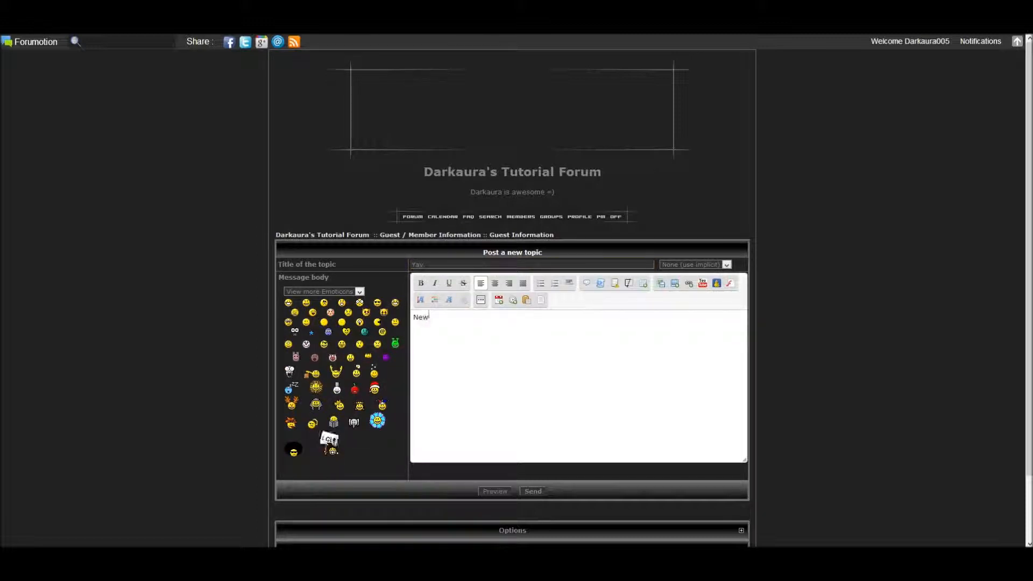
text( Forum )
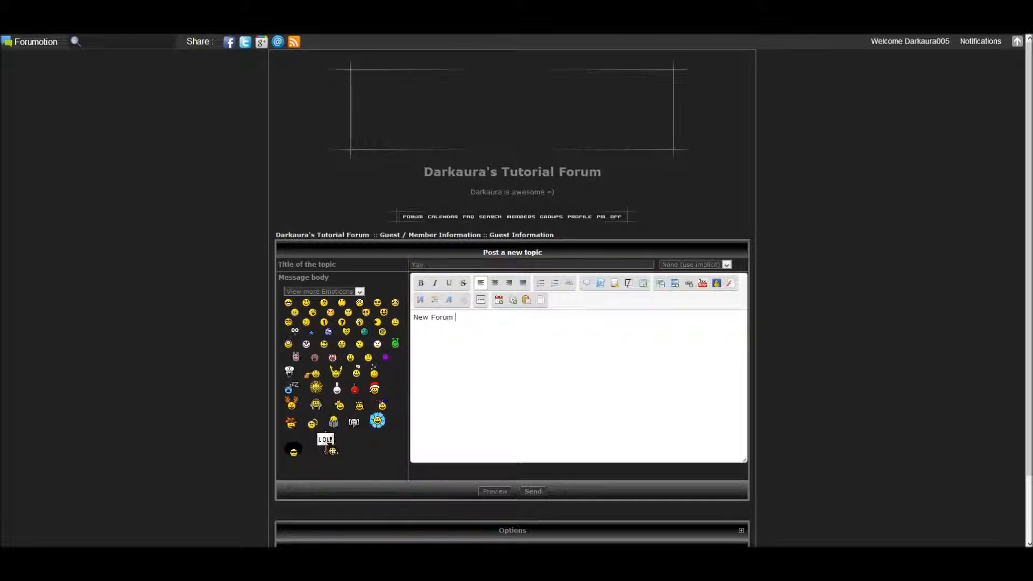
text(Topic =))
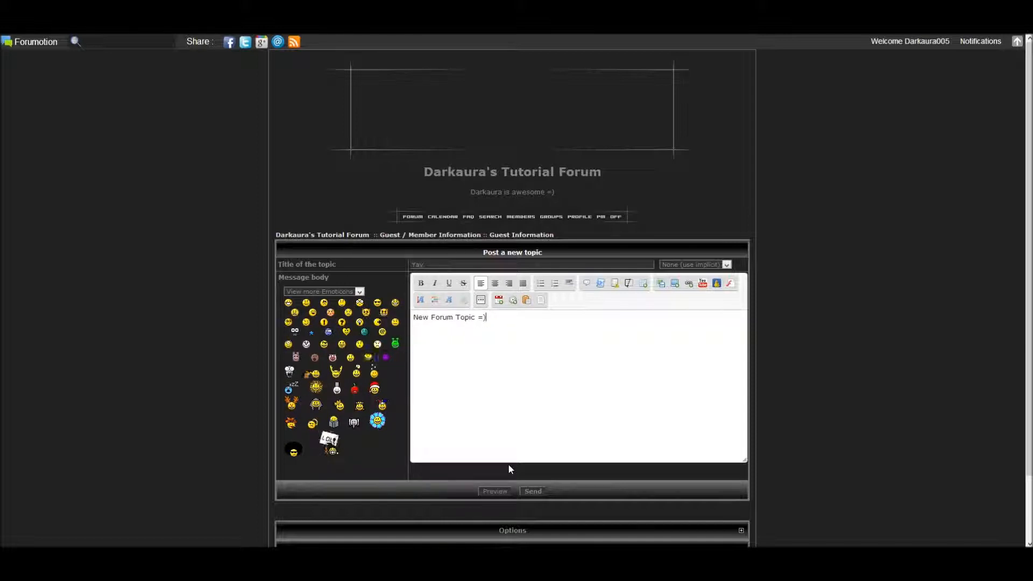
click(528, 491)
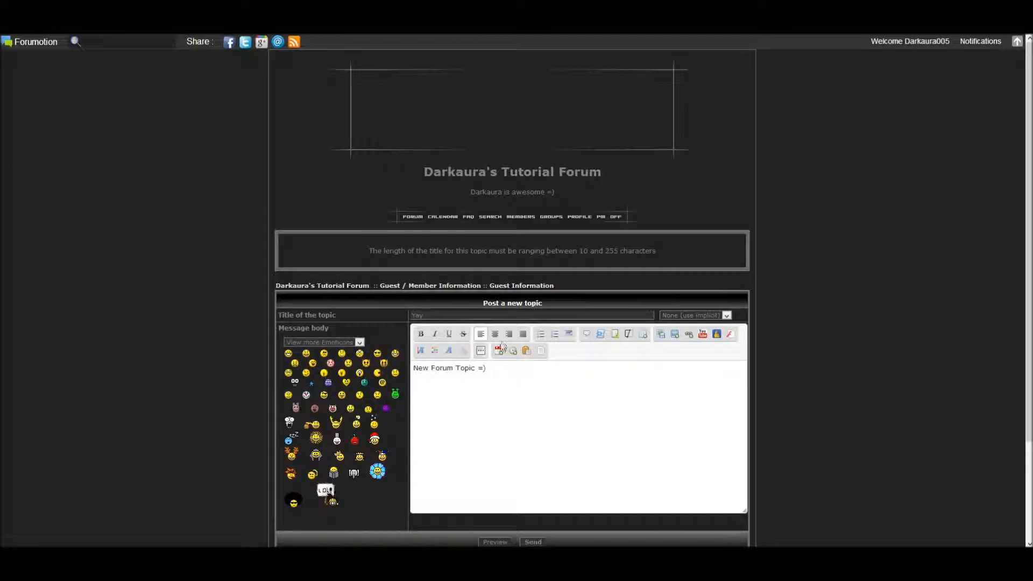
Step: Extend the topic title to "Yay new forum", send the topic and view the posted message
click(505, 316)
text(new forum)
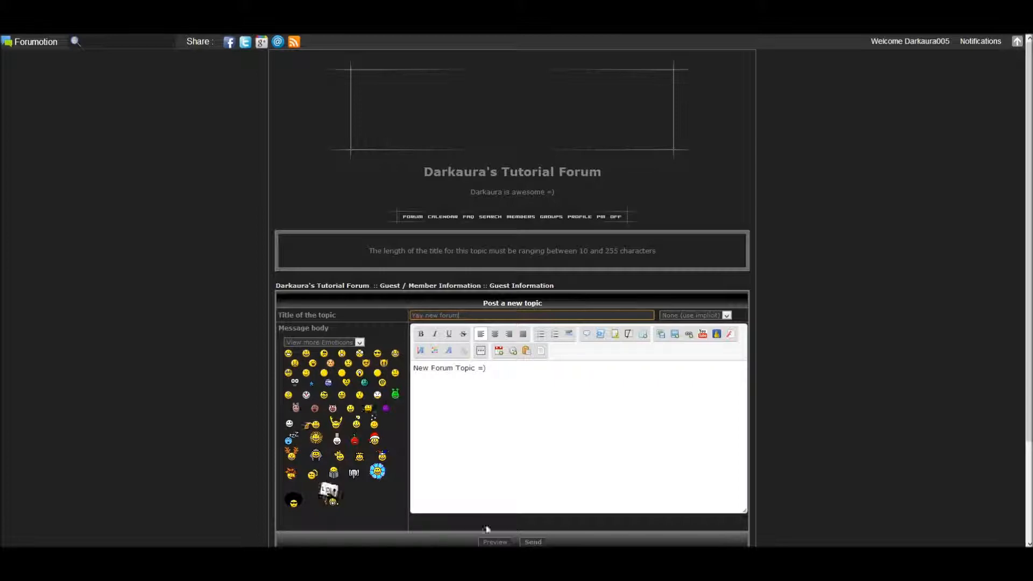
click(533, 543)
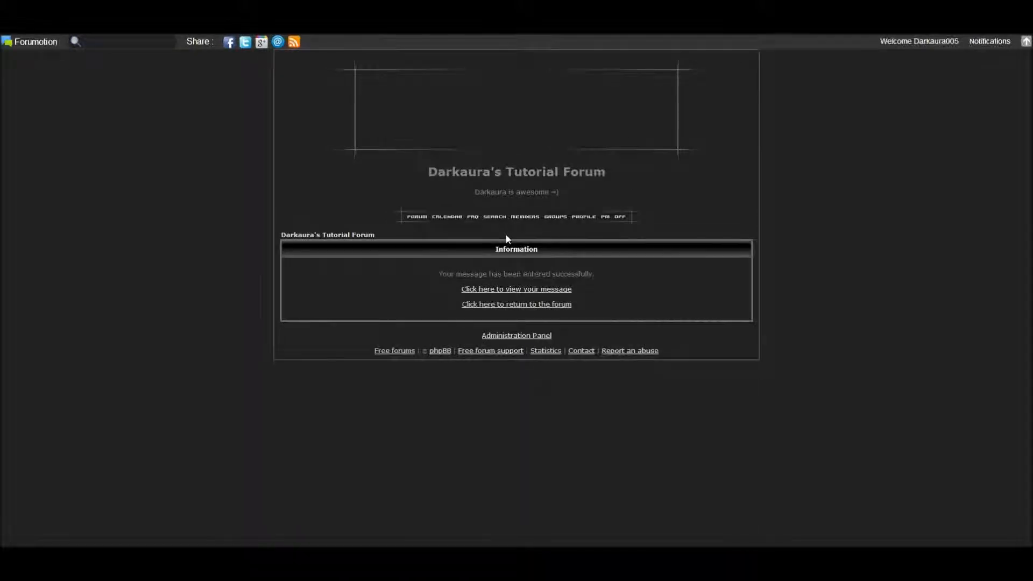
click(508, 289)
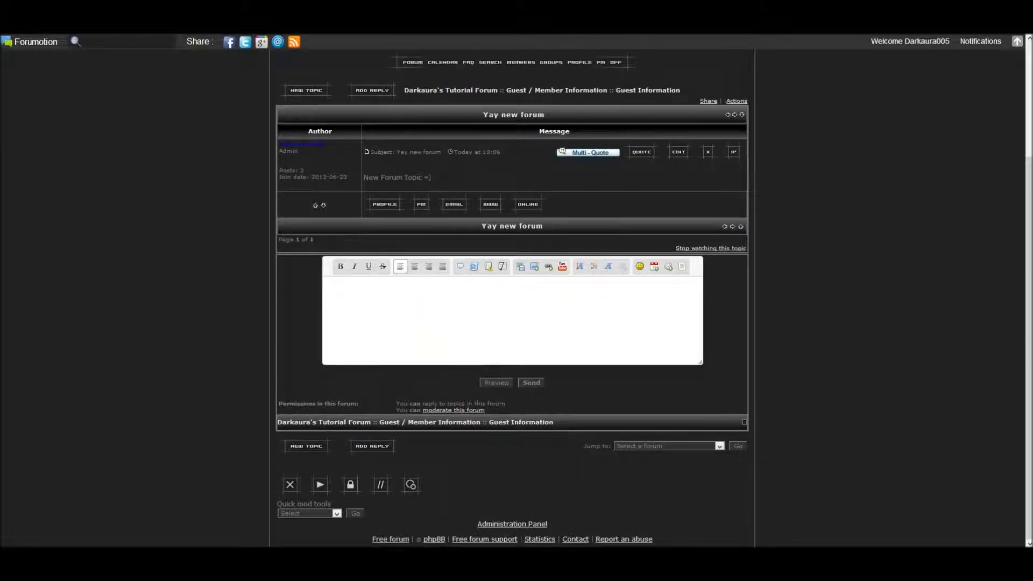